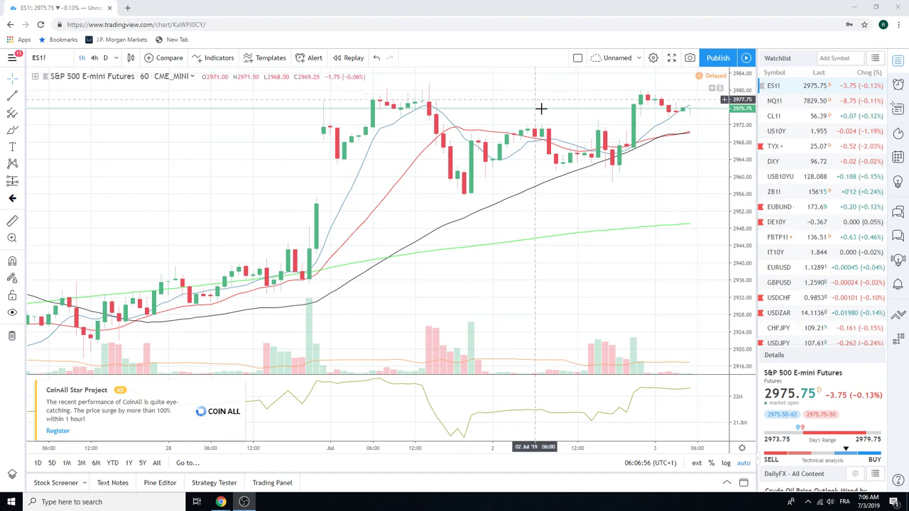
Step: Close the CoinAll ad under the ES1! hourly chart and choose 'Hide for now'
scroll(544, 114, left, 5)
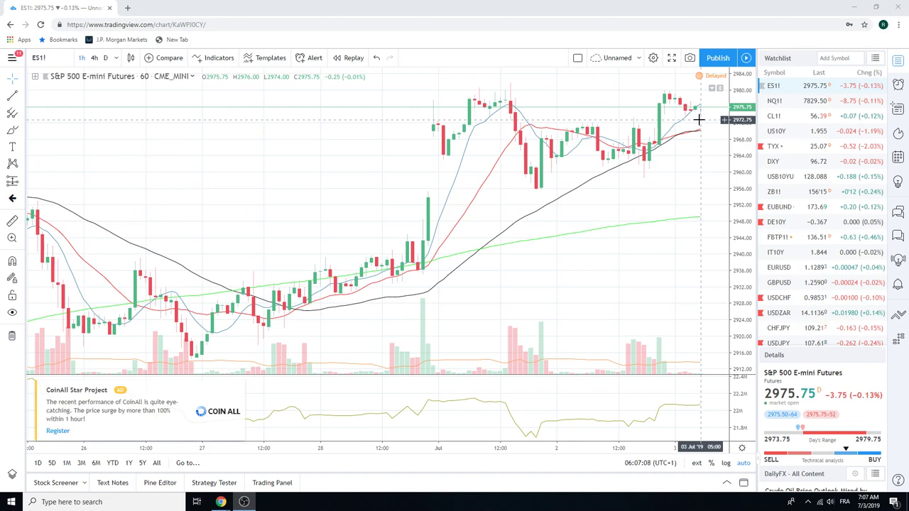
click(240, 389)
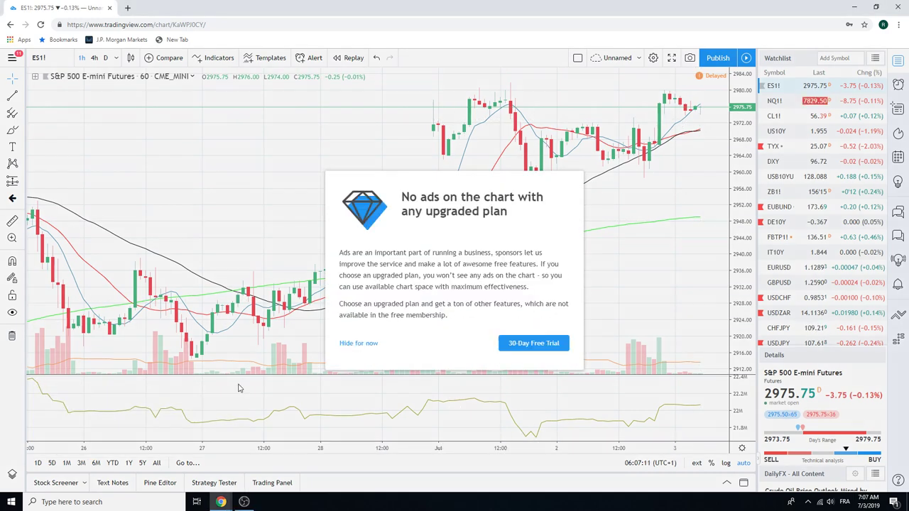
click(347, 346)
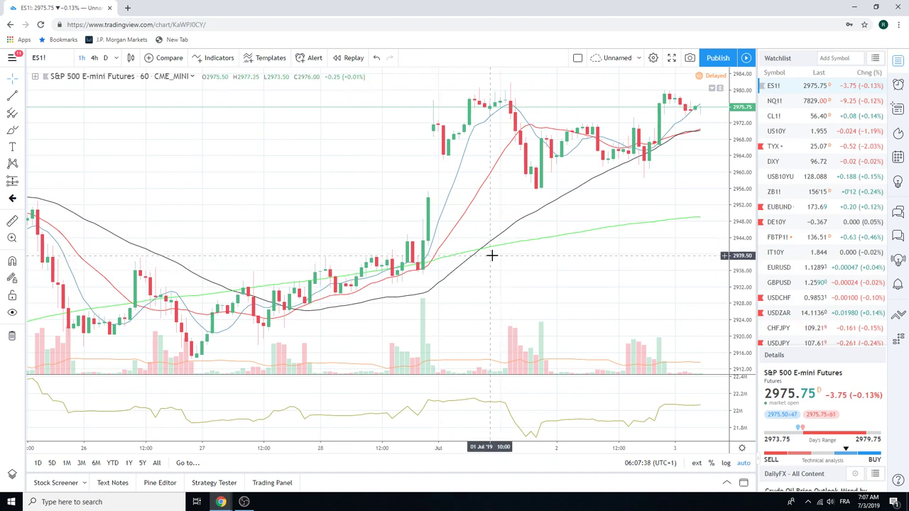
Step: Switch the chart from US10Y to the 30-year yield TYX and bring up the interval list
click(785, 132)
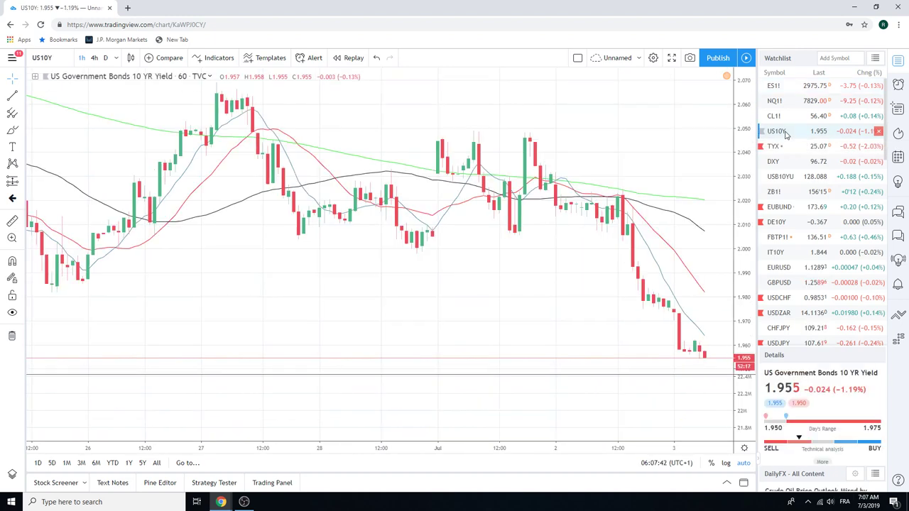
click(786, 147)
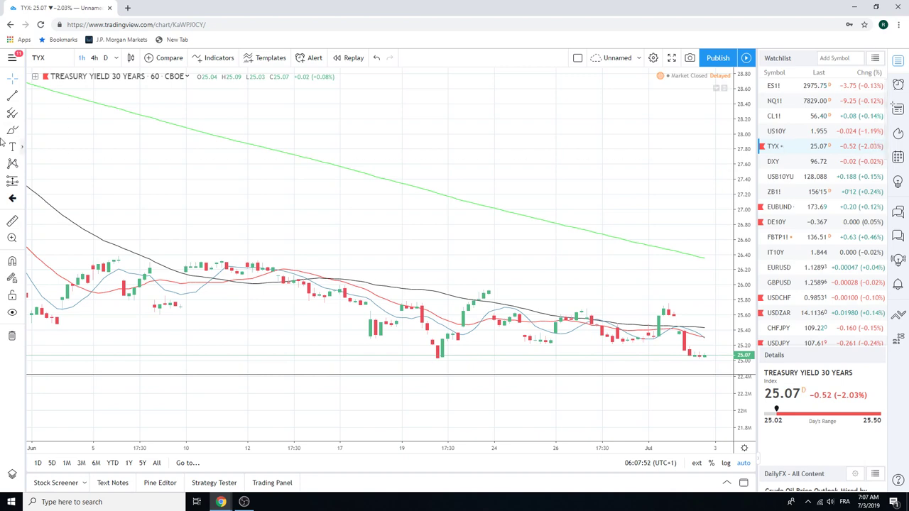
click(116, 57)
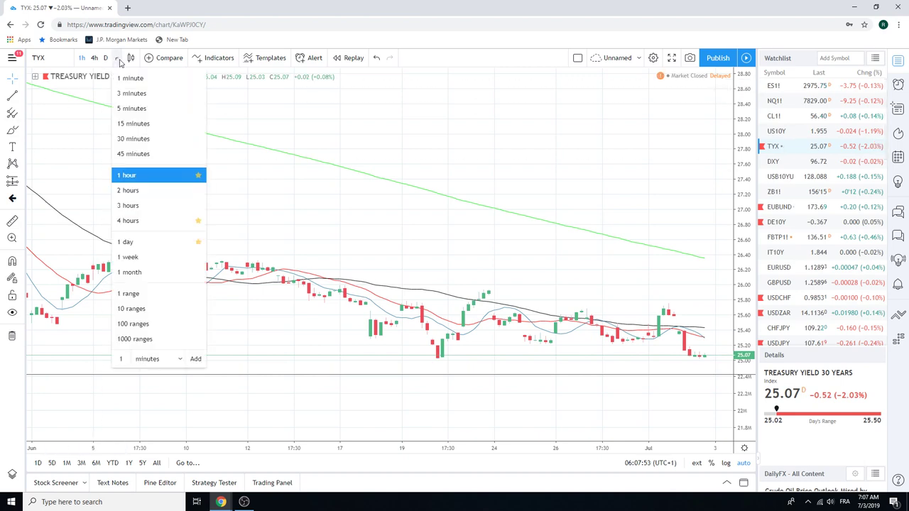
Step: Show TYX on 1-week candles and zoom the chart view
click(129, 257)
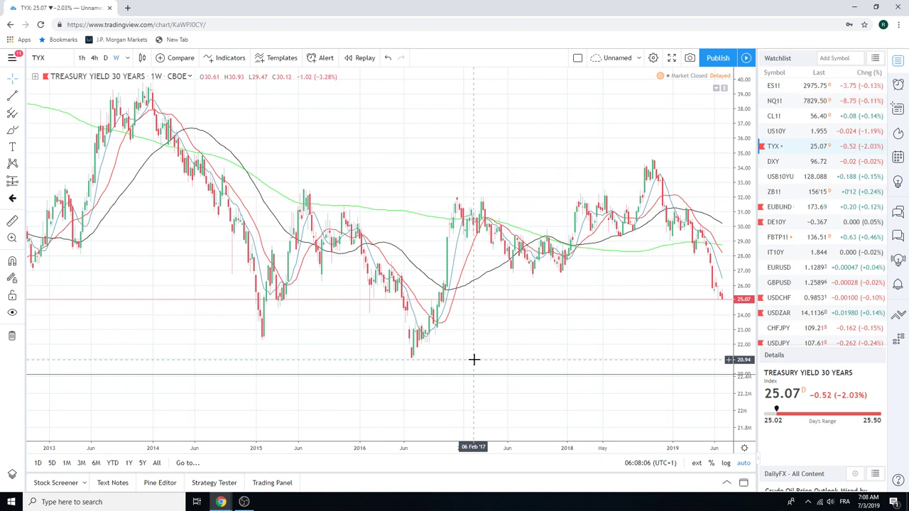
scroll(474, 359, down, 3)
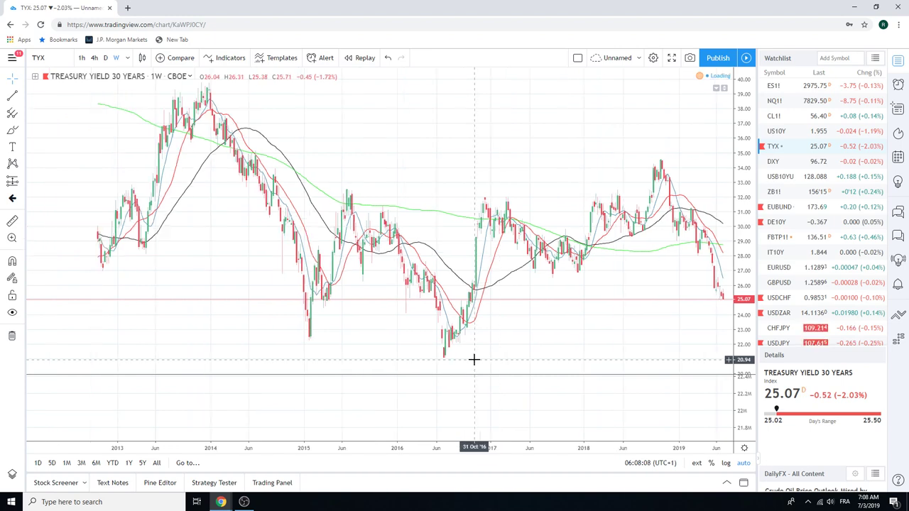
scroll(475, 341, up, 3)
scroll(475, 341, up, 2)
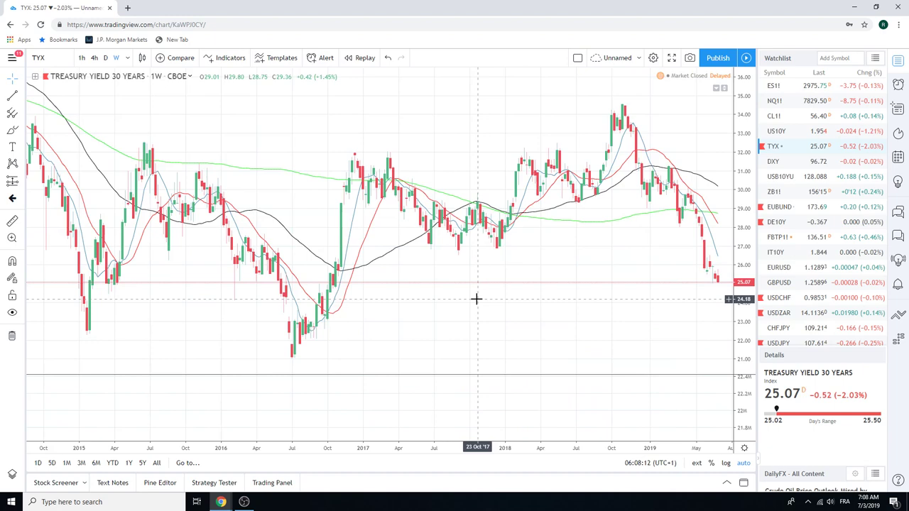
Step: Review the US10Y weekly chart zoomed in, then switch to USDJPY
click(779, 130)
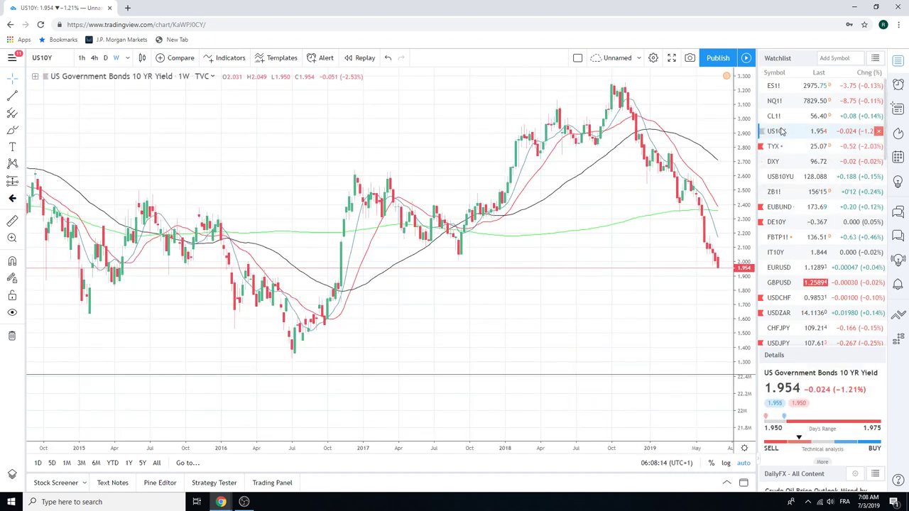
scroll(623, 261, up, 2)
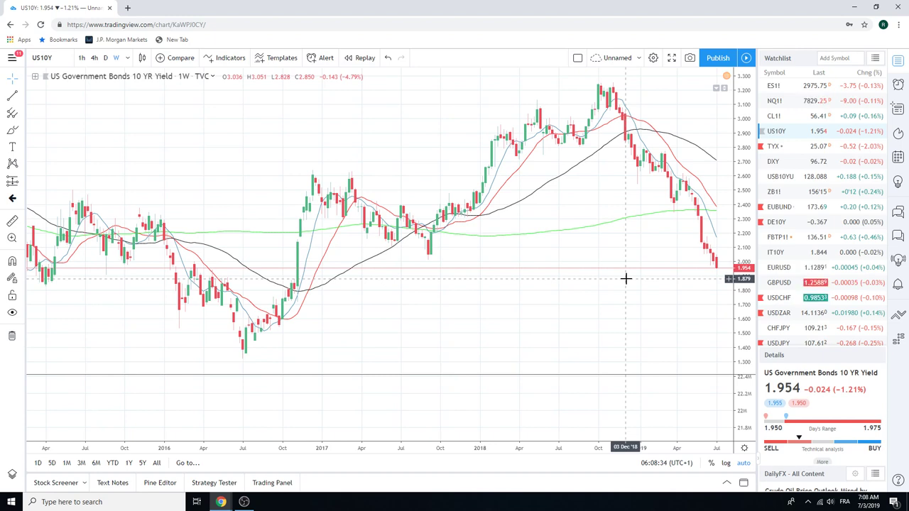
click(781, 342)
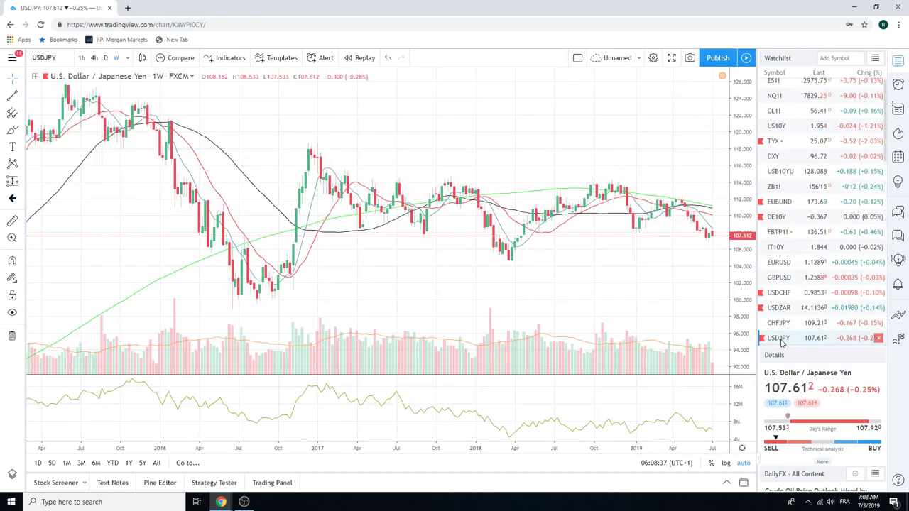
Step: View USDJPY on 1-hour candles, zoom out, then change it to daily candles
scroll(619, 301, up, 5)
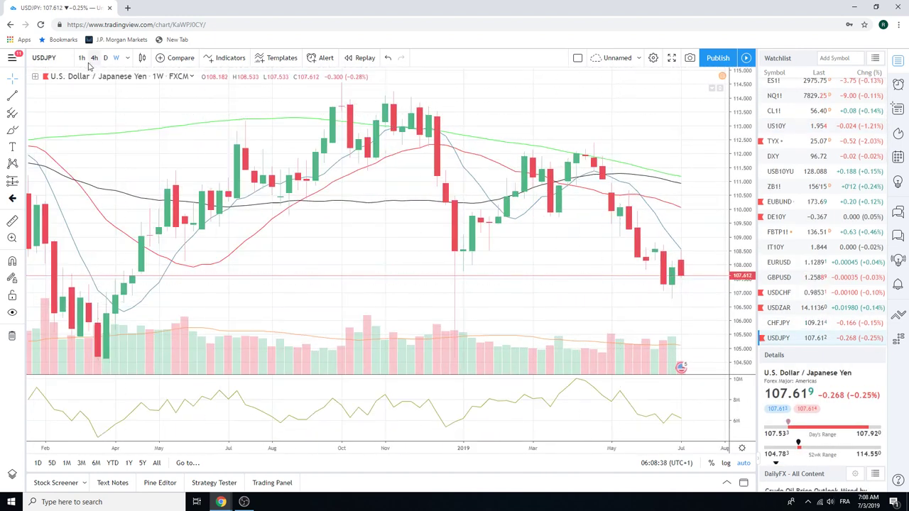
click(81, 57)
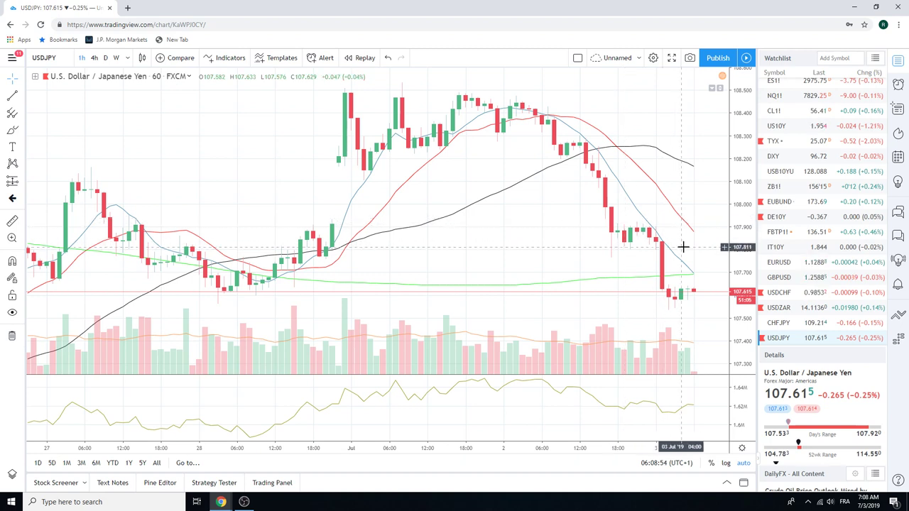
scroll(647, 273, down, 2)
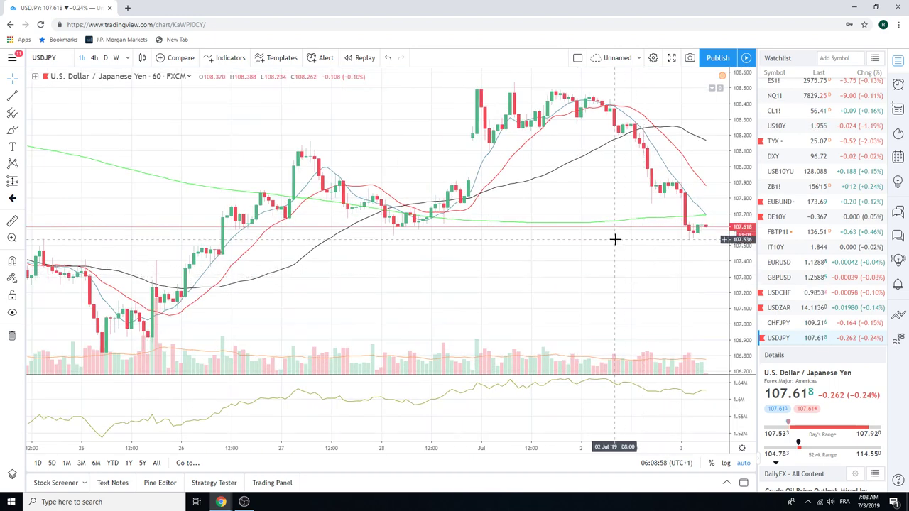
click(105, 58)
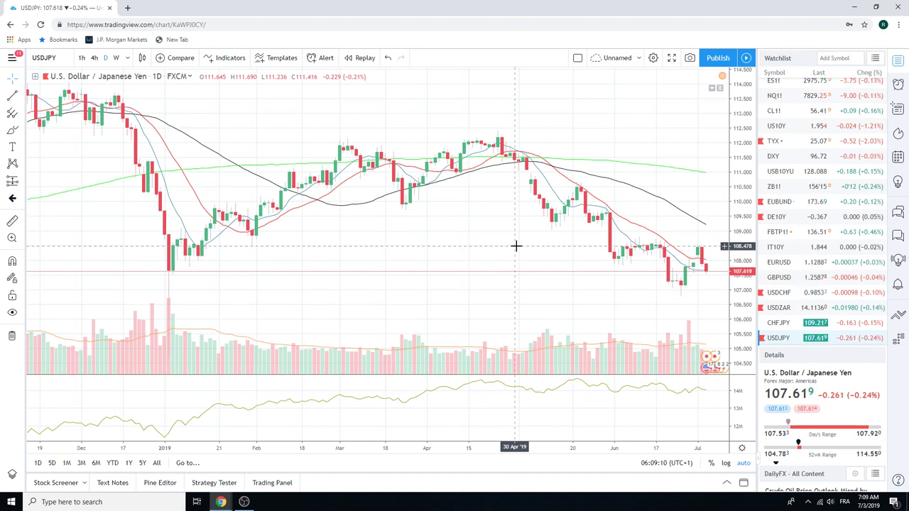
scroll(516, 245, up, 4)
scroll(516, 246, down, 3)
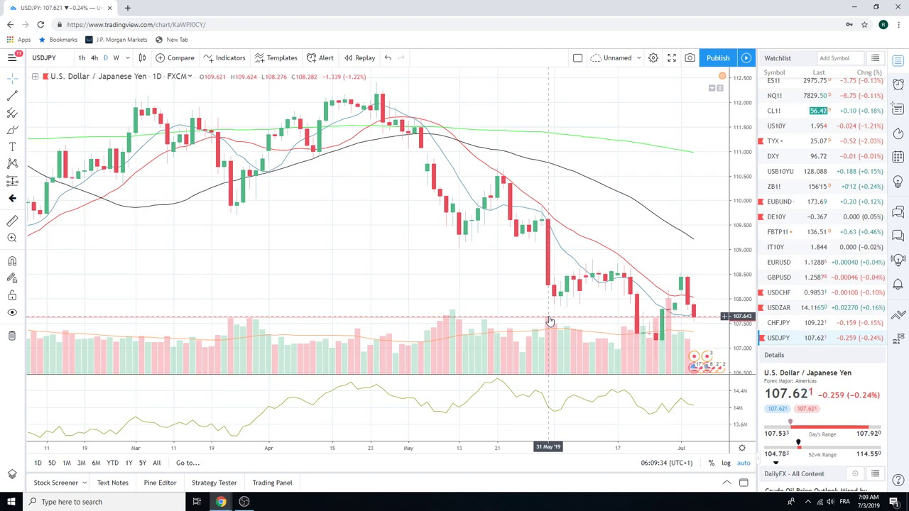
Step: Switch the chart to the EURUSD daily series from the watchlist
click(778, 263)
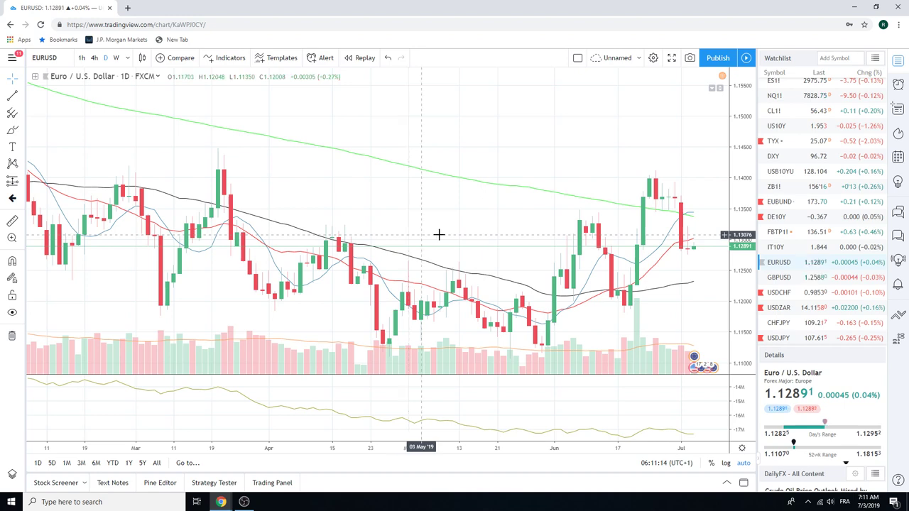
scroll(808, 252, down, 2)
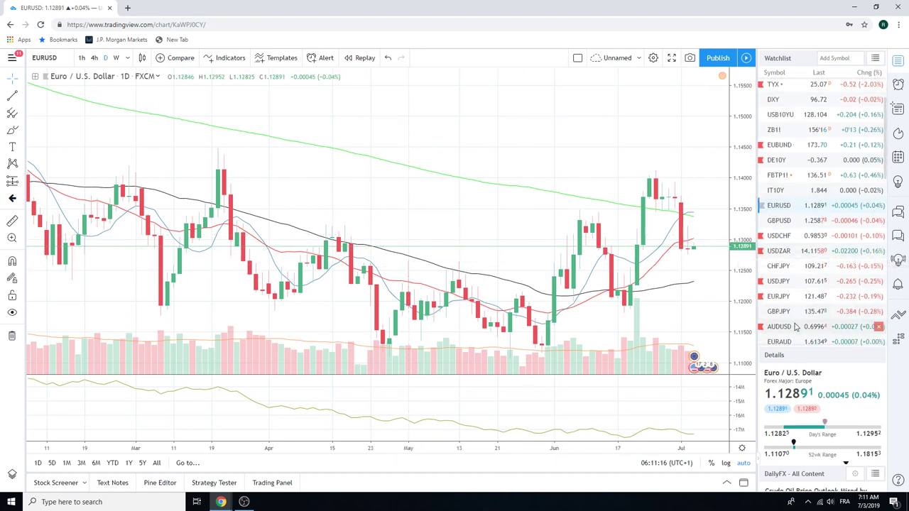
Step: Open the AUDUSD daily chart from the watchlist and zoom in on it
click(796, 326)
scroll(646, 327, up, 2)
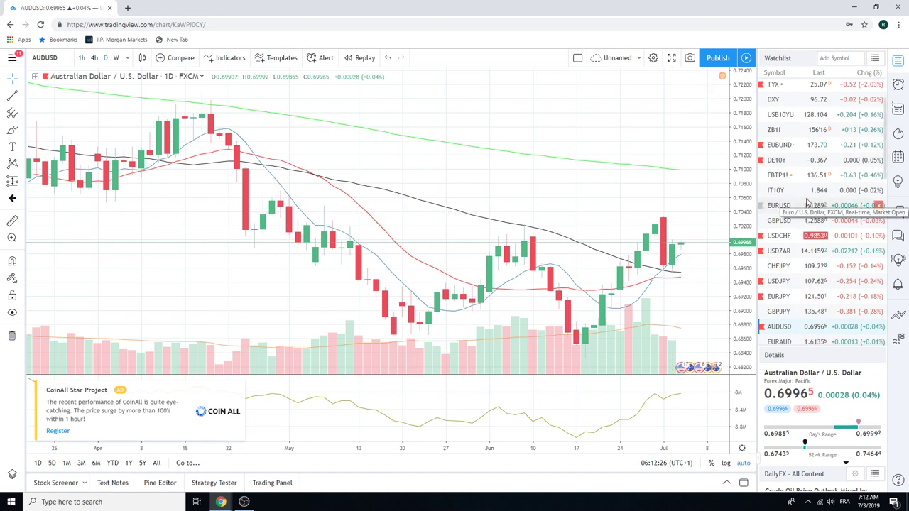
scroll(807, 203, down, 2)
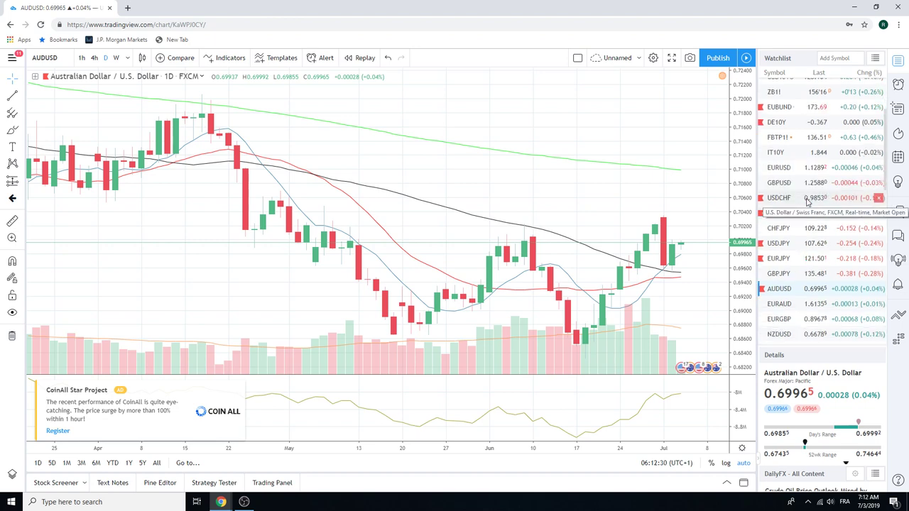
Step: Open the GBPUSD daily chart and zoom out to show history back to December
click(793, 184)
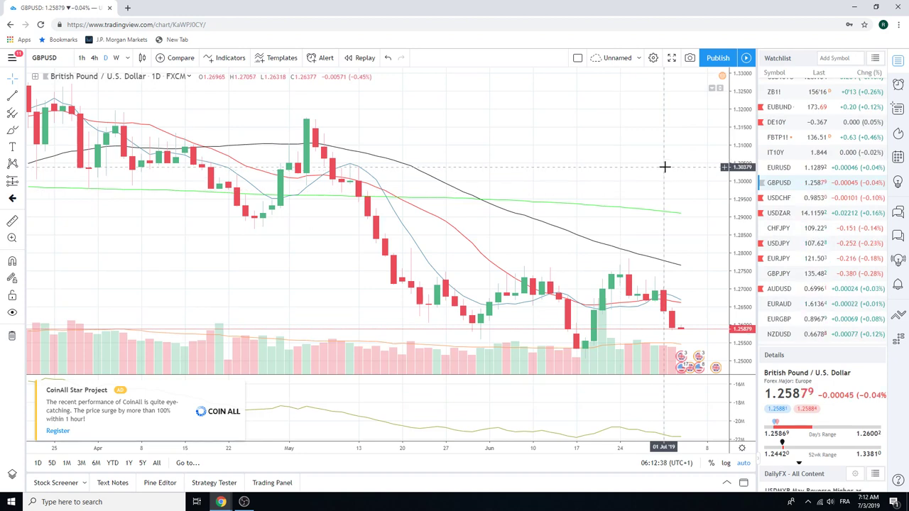
scroll(665, 167, down, 1)
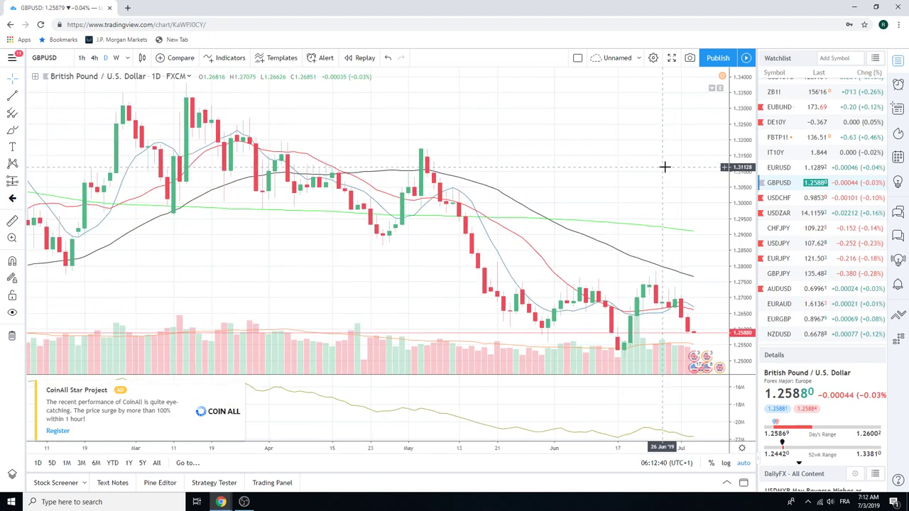
scroll(664, 167, up, 2)
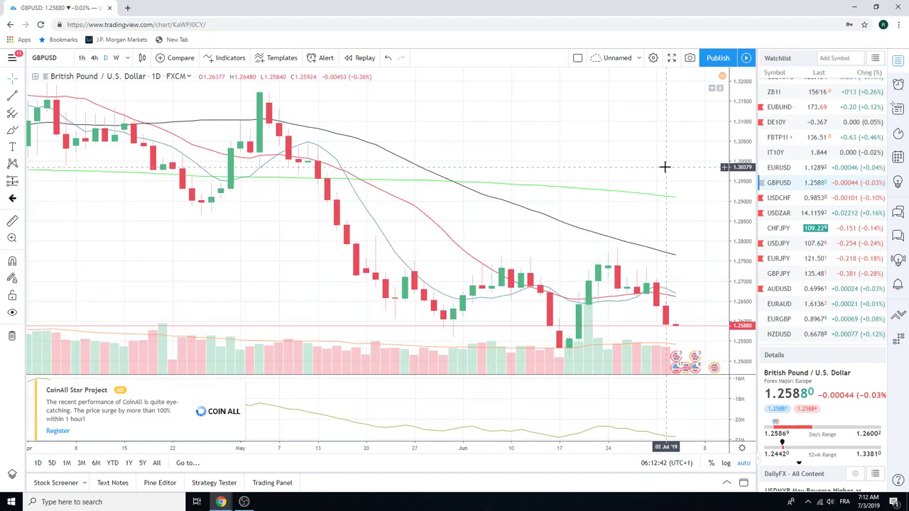
scroll(664, 167, down, 2)
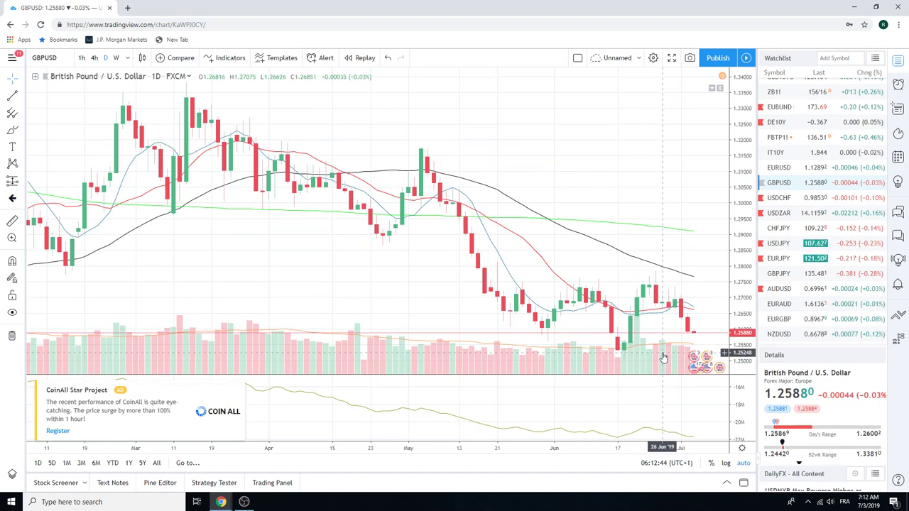
scroll(604, 288, down, 2)
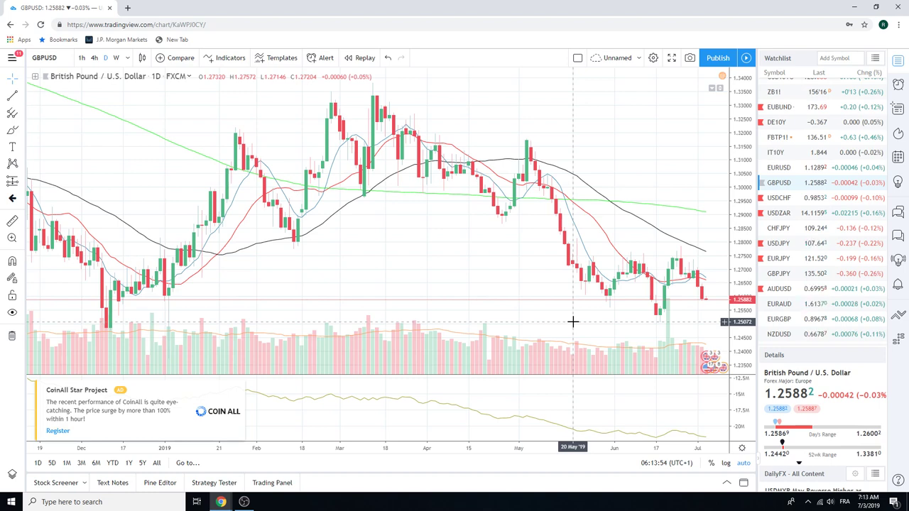
scroll(807, 263, down, 2)
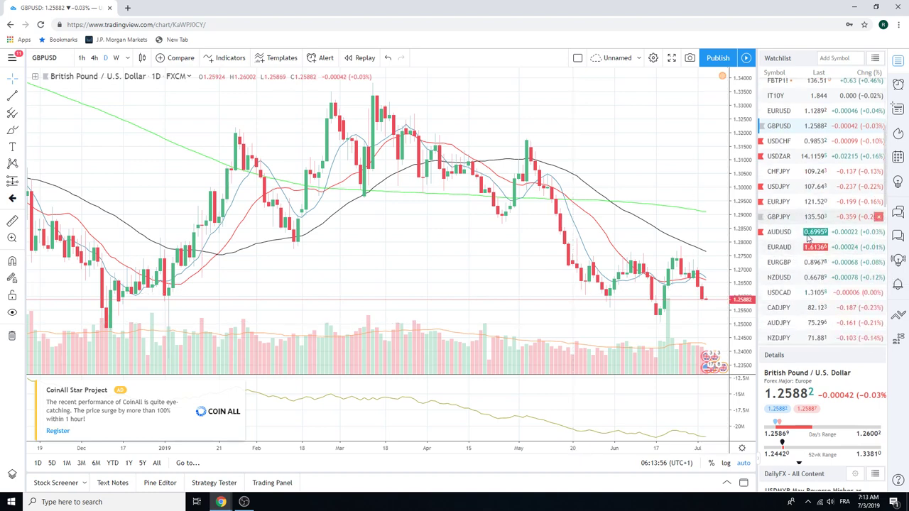
scroll(807, 240, down, 1)
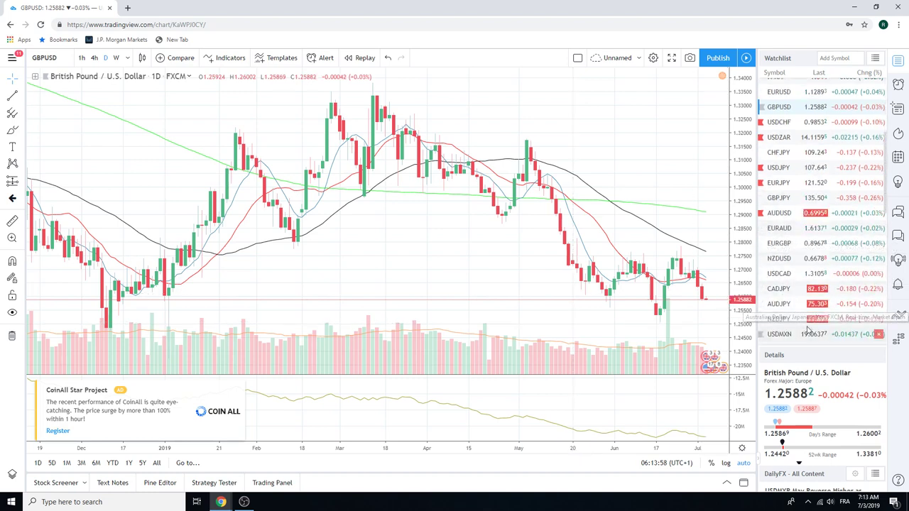
Step: Step through CADJPY and AUDJPY, ending on the NZDJPY daily chart
click(795, 291)
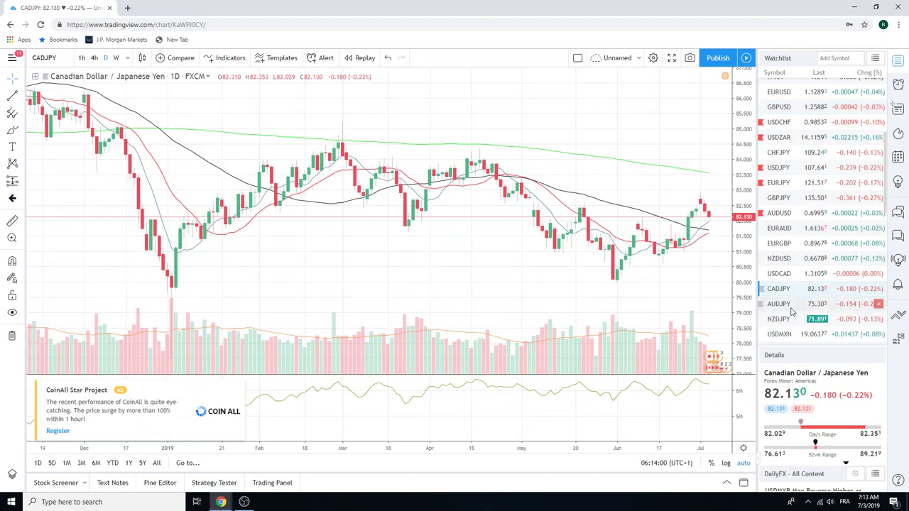
click(789, 306)
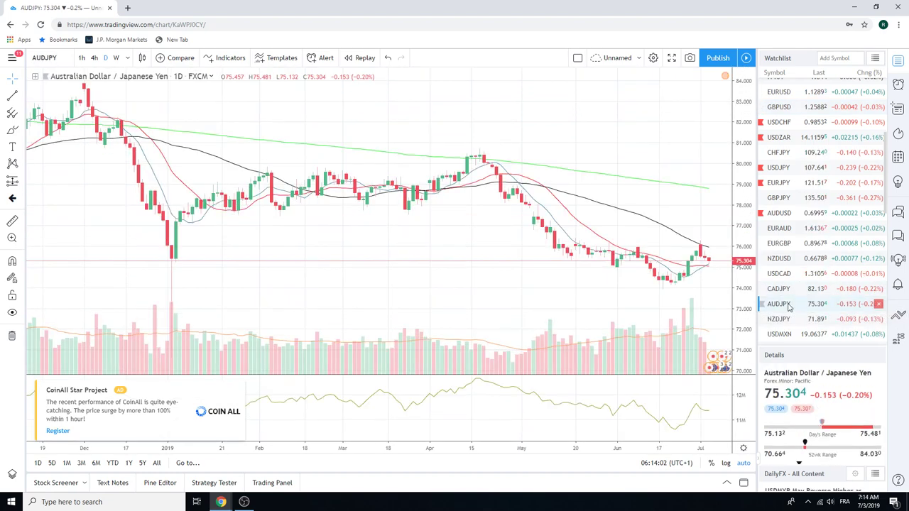
click(782, 319)
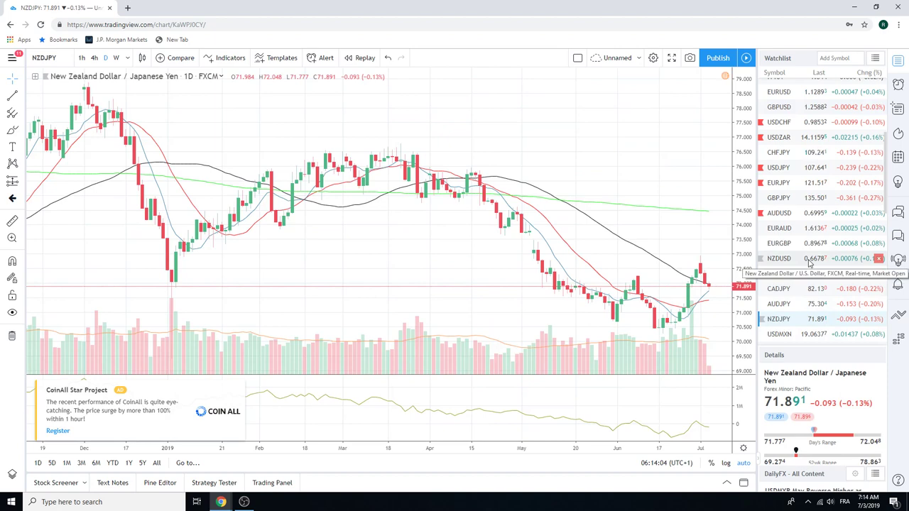
scroll(808, 264, down, 1)
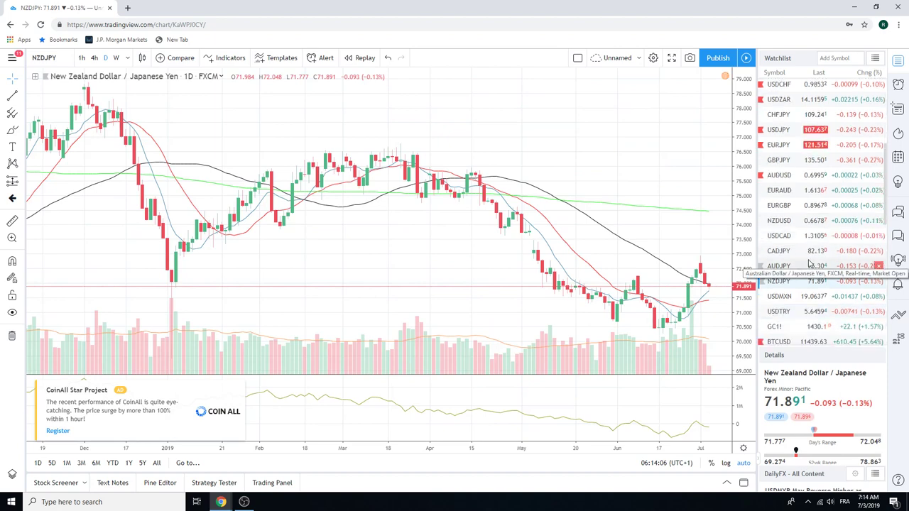
Step: Open the COMEX Gold Futures GC1! daily chart and adjust its visible range
click(784, 327)
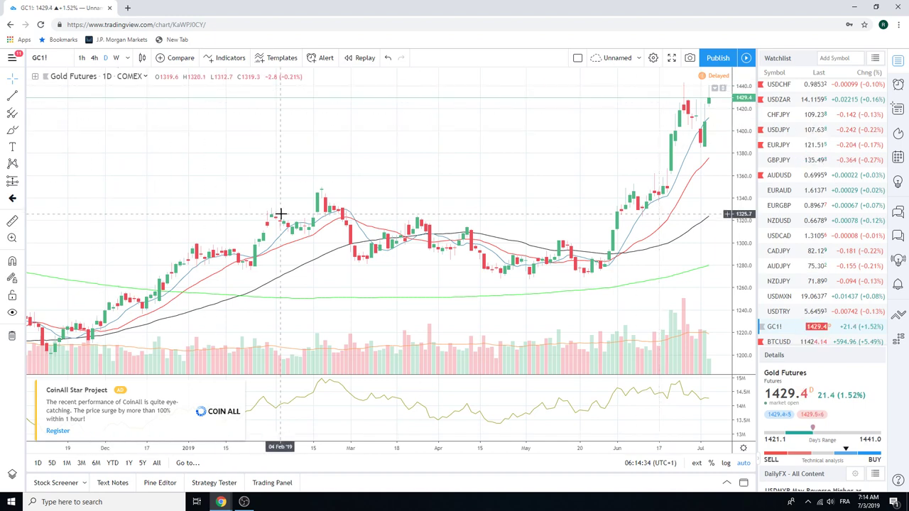
scroll(280, 213, down, 2)
scroll(281, 213, up, 5)
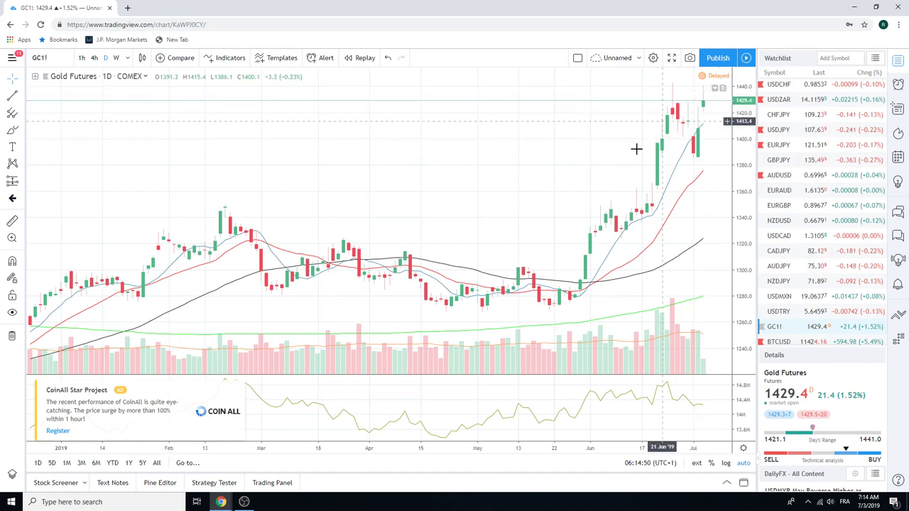
Step: Switch the Gold Futures (GC1!) chart to 1W candles and zoom out to early 2018
click(116, 58)
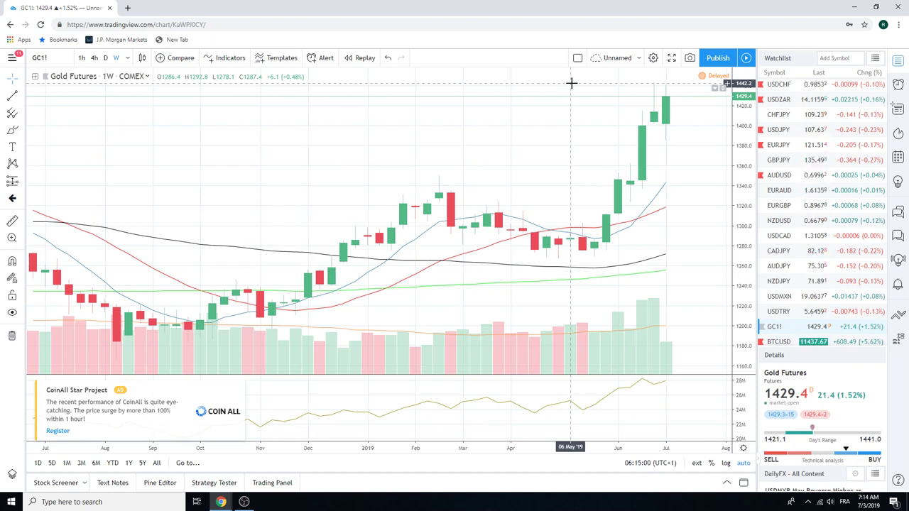
scroll(505, 150, down, 3)
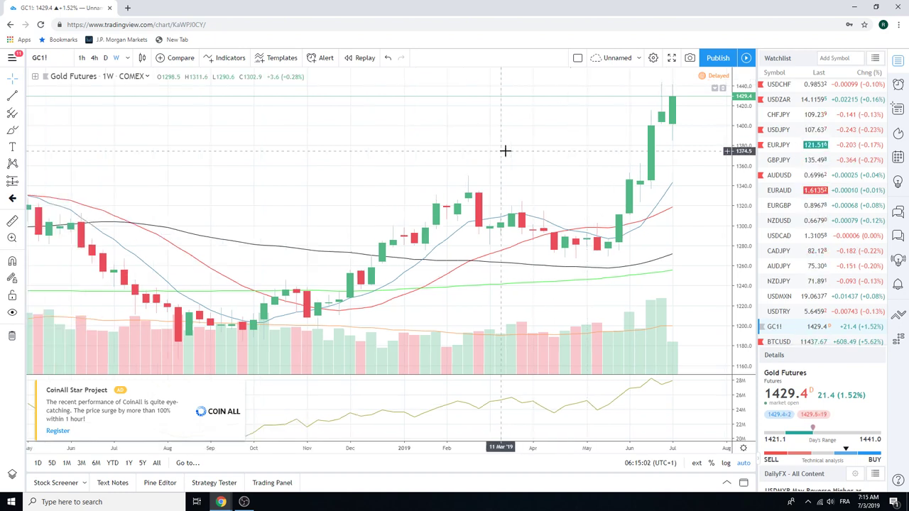